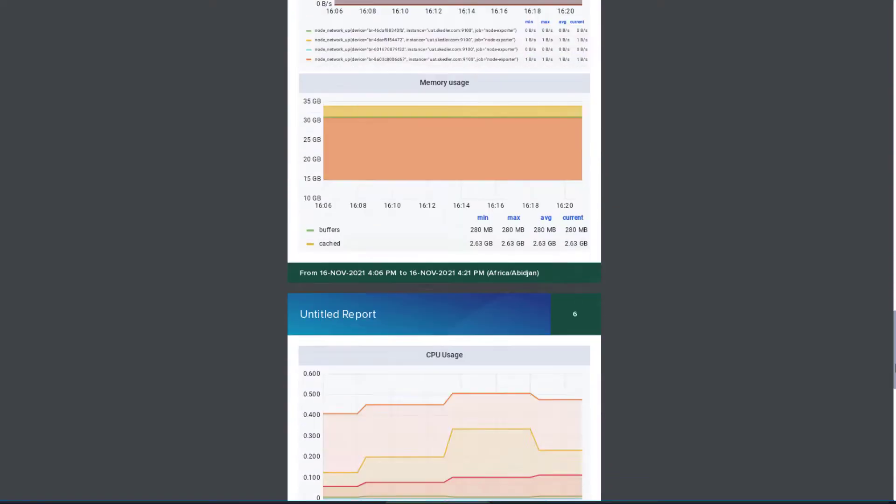
# Create a new Visual Report from the Create Report menu, opening an untitled Bi-Weekly Report template.
pyautogui.moveTo(894, 369); pyautogui.dragTo(894, 476)
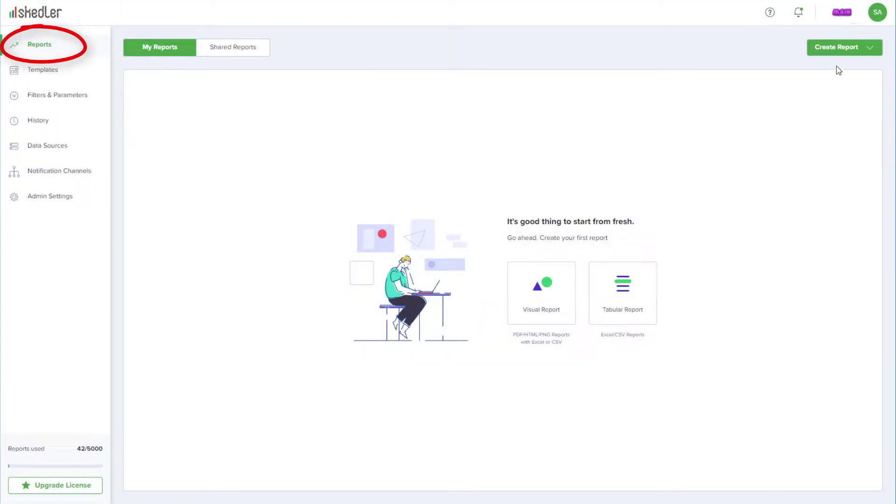
pyautogui.click(871, 49)
pyautogui.click(865, 79)
# Connect a Grafana data source named 'Grafana DS' and paste in the Grafana server URL.
pyautogui.click(156, 284)
pyautogui.click(514, 279)
pyautogui.write('Grafana DS')
pyautogui.press('Tab')
pyautogui.hotkey('ctrl', 'v')
pyautogui.click(679, 104)
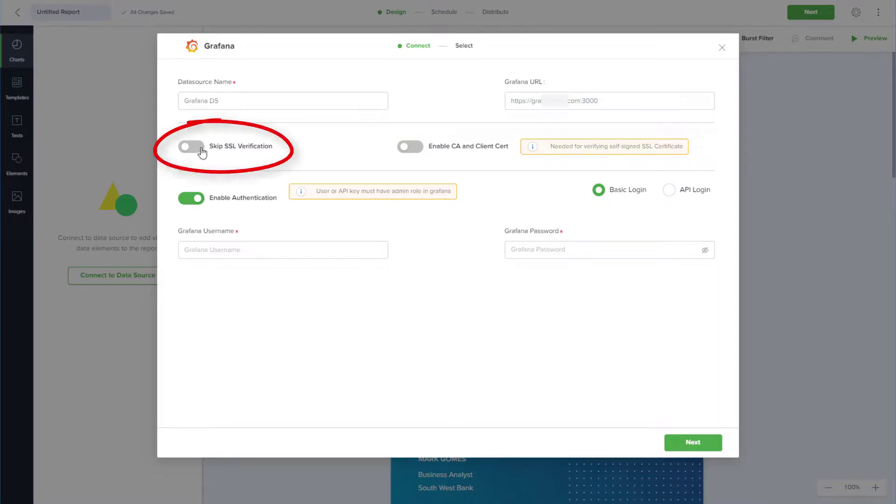
# Leave SSL skipping and CA/client certificates off, and keep username-and-password Basic Login authentication.
pyautogui.click(202, 152)
pyautogui.click(192, 154)
pyautogui.click(411, 150)
pyautogui.click(409, 148)
pyautogui.click(671, 197)
pyautogui.click(600, 192)
# Select Main Org. and its Account Host Status Overview dashboard for the connection.
pyautogui.click(680, 447)
pyautogui.click(550, 217)
pyautogui.click(441, 289)
pyautogui.click(454, 264)
pyautogui.click(450, 288)
pyautogui.scroll(-4, 659, 309)
# Keep the Default theme, choose Smart Layout, and use the dashboard's own time window.
pyautogui.click(398, 172)
pyautogui.click(444, 175)
pyautogui.click(342, 174)
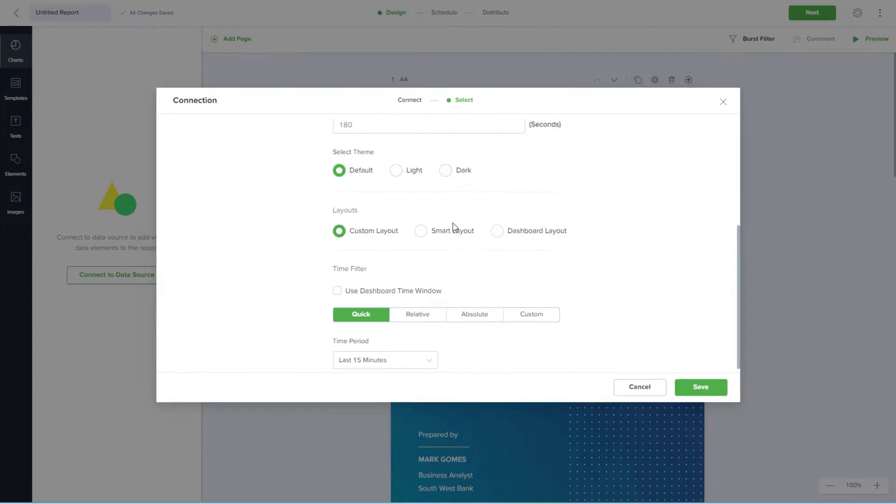
pyautogui.click(496, 237)
pyautogui.click(344, 241)
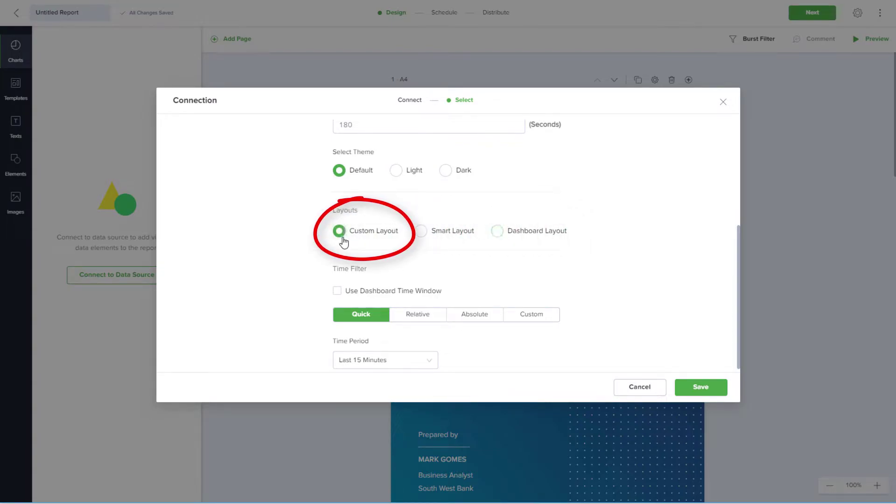
pyautogui.click(422, 243)
pyautogui.click(337, 293)
# Save the Grafana DS connection settings and scroll through the report pages.
pyautogui.click(701, 389)
pyautogui.scroll(-13, 547, 280)
pyautogui.scroll(-20, 548, 280)
pyautogui.scroll(-20, 547, 280)
pyautogui.scroll(-5, 548, 280)
# Browse the report templates and show the My Templates list.
pyautogui.click(15, 89)
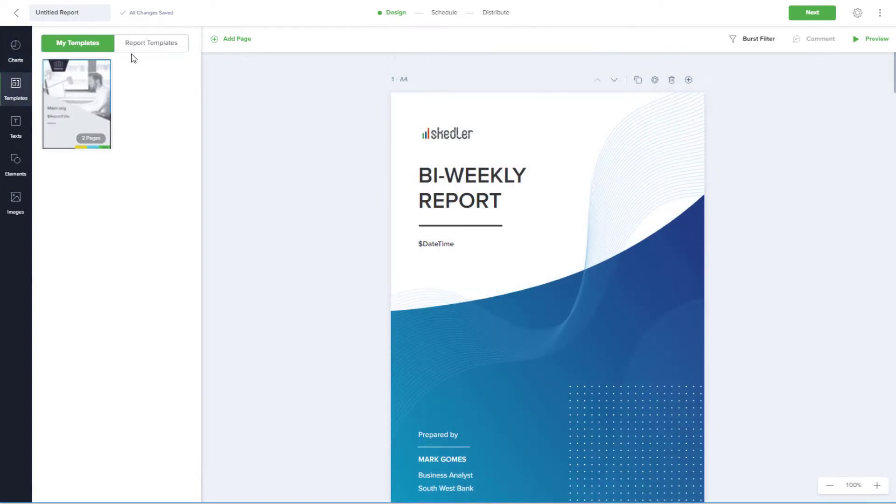
pyautogui.click(145, 43)
pyautogui.click(65, 45)
# Review the page settings, keeping the cover page in portrait orientation.
pyautogui.click(656, 81)
pyautogui.click(644, 176)
pyautogui.click(623, 178)
pyautogui.click(714, 91)
# Delete the skedler logo and place a shrunken GUIDANZ logo at the cover's top-left.
pyautogui.click(455, 136)
pyautogui.press('Delete')
pyautogui.click(16, 206)
pyautogui.moveTo(153, 118); pyautogui.dragTo(518, 140)
pyautogui.moveTo(784, 170); pyautogui.dragTo(568, 112)
pyautogui.moveTo(514, 105); pyautogui.dragTo(457, 139)
# Retitle the cover 'MARKET REPORT' on one line with font size 40.
pyautogui.click(379, 159)
pyautogui.click(468, 180)
pyautogui.click(535, 175)
pyautogui.hotkey('shift', 'Home')
pyautogui.write('MARKET')
pyautogui.moveTo(557, 189); pyautogui.dragTo(598, 182)
pyautogui.click(632, 148)
pyautogui.click(632, 148)
pyautogui.click(597, 131)
# Replace the title text with the ${ReportTitle} variable.
pyautogui.click(581, 175)
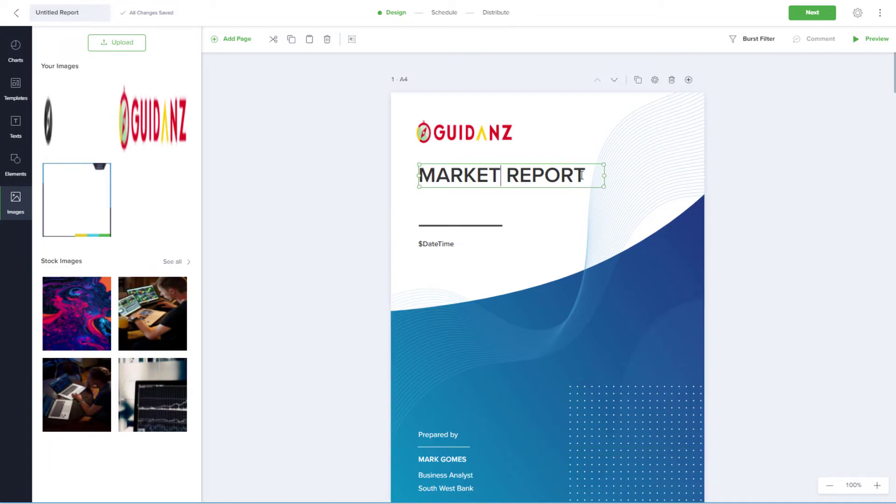
pyautogui.hotkey('ctrl', 'a')
pyautogui.write('$')
pyautogui.click(474, 206)
# Rename the report from 'Untitled Report' to 'Daily Account Status'.
pyautogui.click(360, 198)
pyautogui.moveTo(79, 12); pyautogui.dragTo(40, 16)
pyautogui.write('Dai')
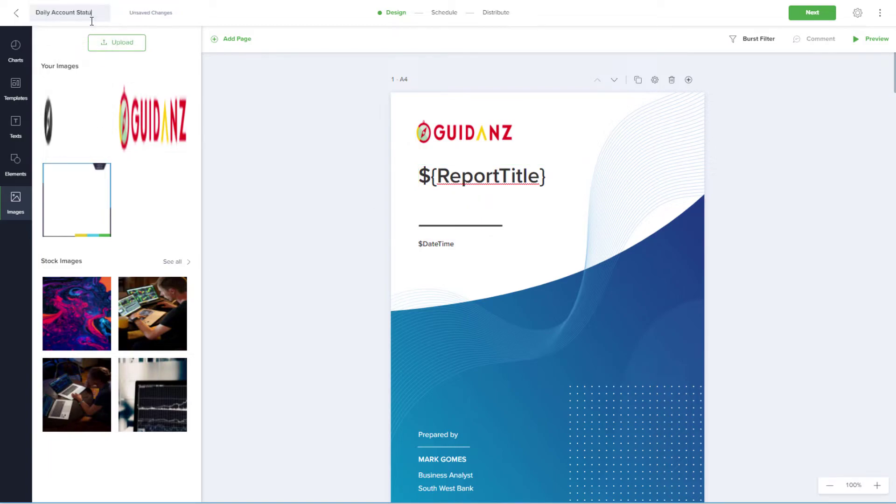
pyautogui.write('ly Account Status')
# Add a solid line just under the GUIDANZ logo.
pyautogui.click(15, 164)
pyautogui.moveTo(55, 164); pyautogui.dragTo(486, 152)
pyautogui.click(300, 169)
# Add a 'Marketing Department' subheading to the cover, widened to fit one line.
pyautogui.click(18, 133)
pyautogui.moveTo(74, 95)
pyautogui.mouseDown()
pyautogui.moveTo(414, 309)
pyautogui.moveTo(415, 325)
pyautogui.mouseUp()
pyautogui.doubleClick(476, 332)
pyautogui.write('Marketing Department')
pyautogui.moveTo(486, 331); pyautogui.dragTo(548, 337)
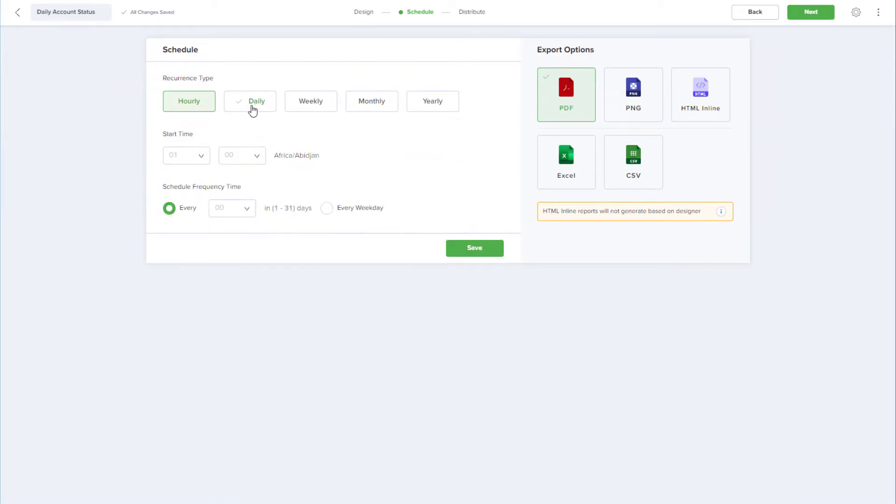
# Schedule the report at a start time of 08:15, repeating every weekday.
pyautogui.click(208, 156)
pyautogui.scroll(-2, 184, 243)
pyautogui.click(184, 232)
pyautogui.click(257, 156)
pyautogui.moveTo(263, 184); pyautogui.dragTo(267, 211)
pyautogui.click(231, 257)
pyautogui.click(250, 209)
pyautogui.click(226, 235)
pyautogui.click(327, 210)
# Save the schedule and create a mail channel 'Sendgrid' using the Others(Sendgrid) service.
pyautogui.click(499, 255)
pyautogui.click(803, 15)
pyautogui.click(422, 361)
pyautogui.write('Sendgrid')
pyautogui.click(566, 116)
pyautogui.click(550, 157)
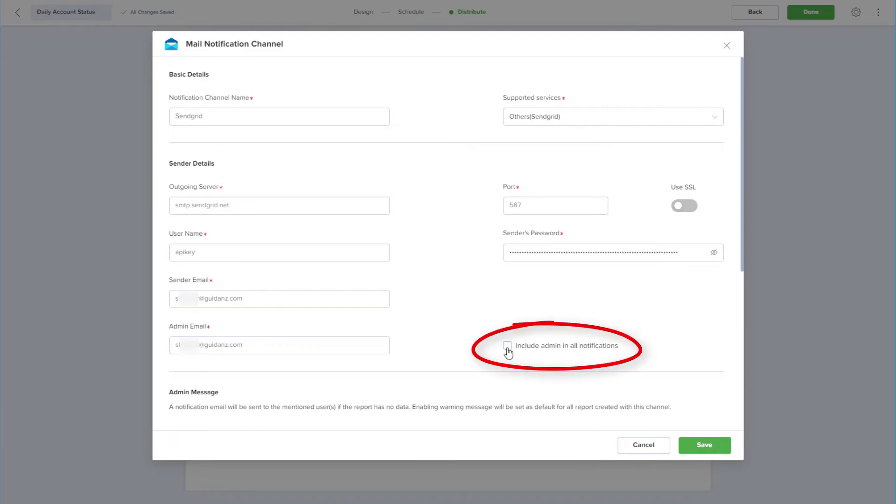
# Include the admin in all notifications and move to the Test Email field.
pyautogui.click(508, 349)
pyautogui.scroll(-5, 710, 294)
pyautogui.scroll(-1, 712, 294)
pyautogui.click(309, 402)
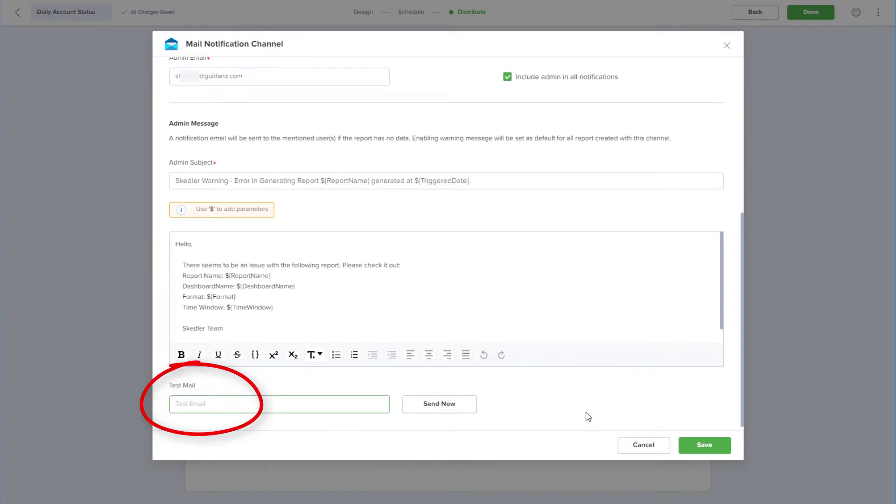
# Save the channel, select Sendgrid for this report, and add the marketing recipient's e-mail address.
pyautogui.click(692, 454)
pyautogui.click(406, 100)
pyautogui.click(322, 124)
pyautogui.click(218, 140)
pyautogui.press('Return')
# Insert the ${Date} and ${Time} parameters into the mail subject.
pyautogui.click(261, 280)
pyautogui.write('${ReportName} $')
pyautogui.click(294, 379)
pyautogui.write('${Date} $')
pyautogui.click(316, 401)
pyautogui.click(362, 315)
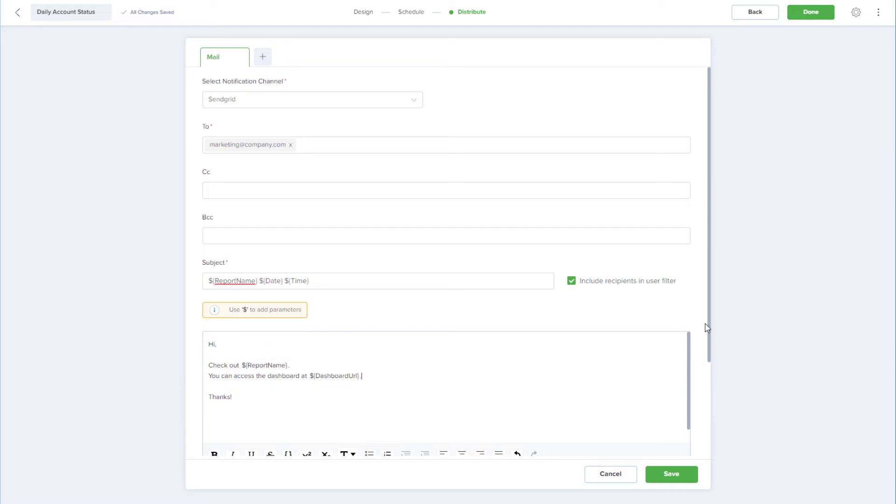
# Turn on the Warning Message option for empty reports.
pyautogui.scroll(-3, 694, 324)
pyautogui.click(219, 406)
pyautogui.scroll(-5, 699, 362)
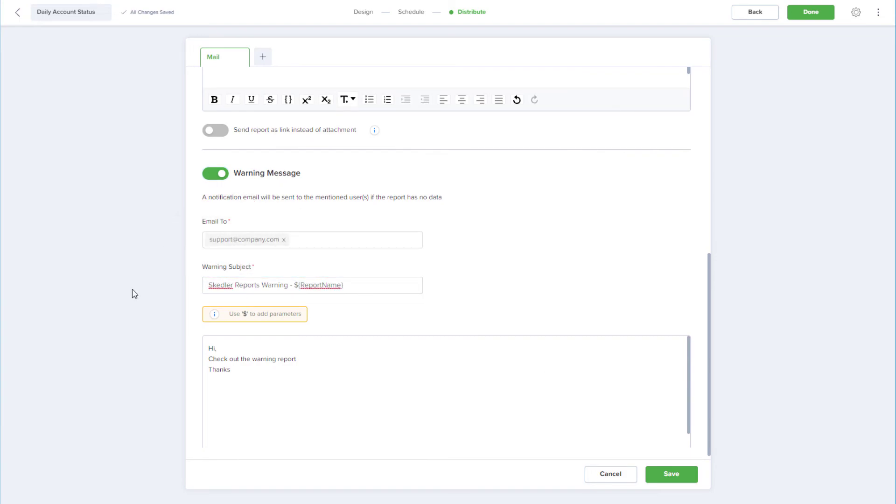
# Save the mail notification settings and finish the Daily Account Status report setup.
pyautogui.click(668, 478)
pyautogui.click(811, 14)
# Open the '...' options menu on the Daily Account Status report row.
pyautogui.click(867, 113)
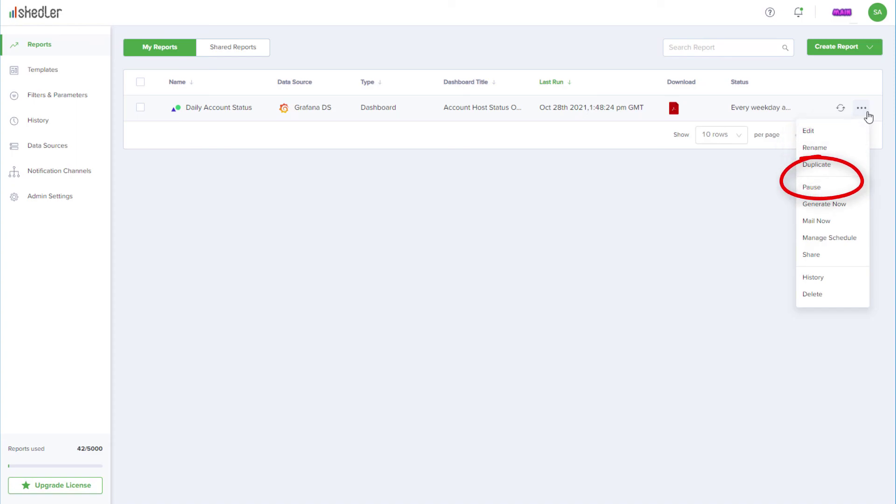